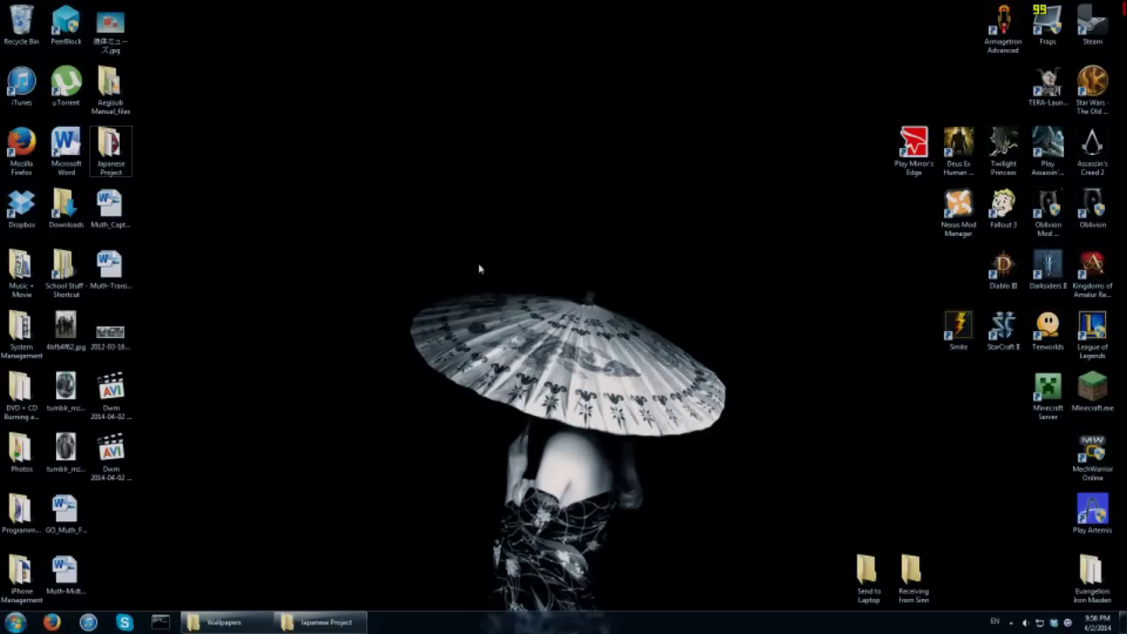
Step: Open a blank Notepad document, then resize and reposition its window on the desktop
left_click_drag(647, 378, 728, 435)
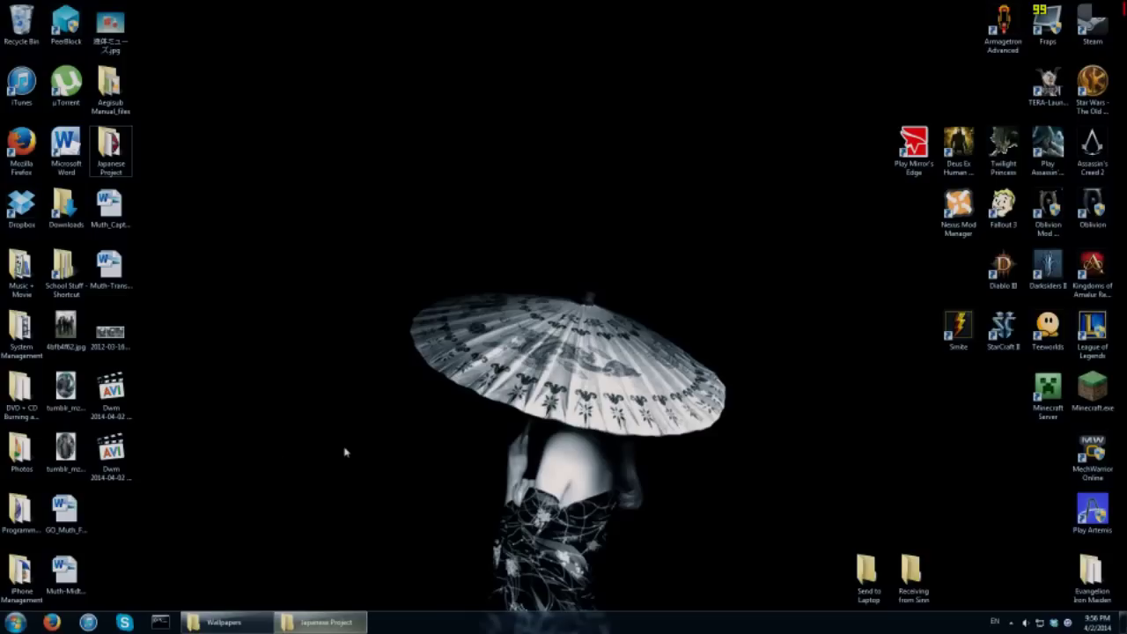
key("super")
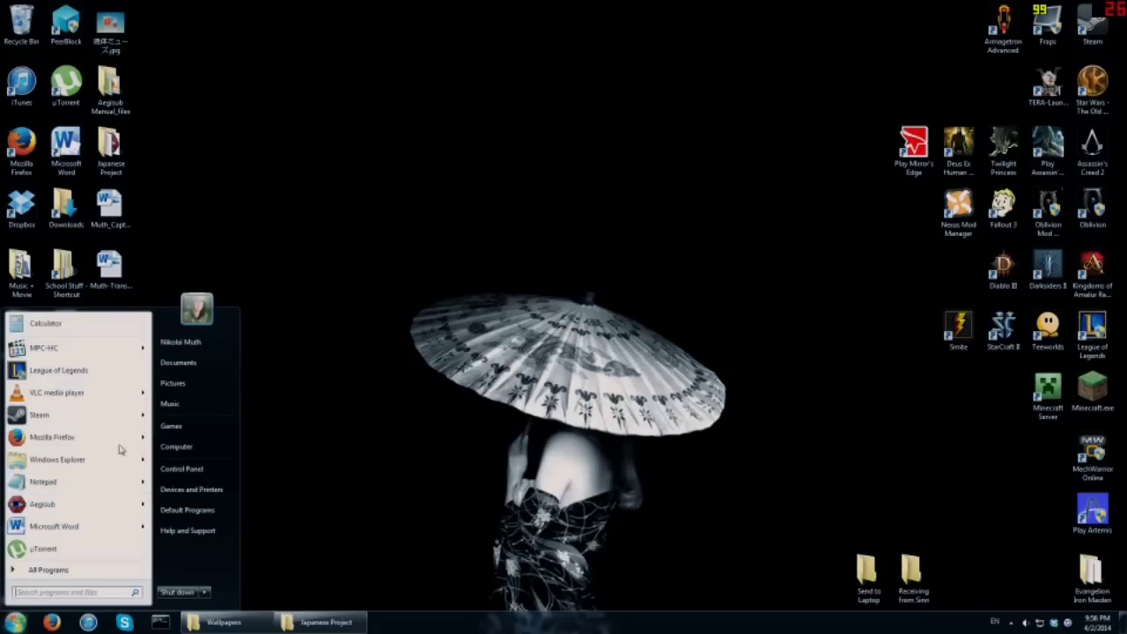
left_click(95, 487)
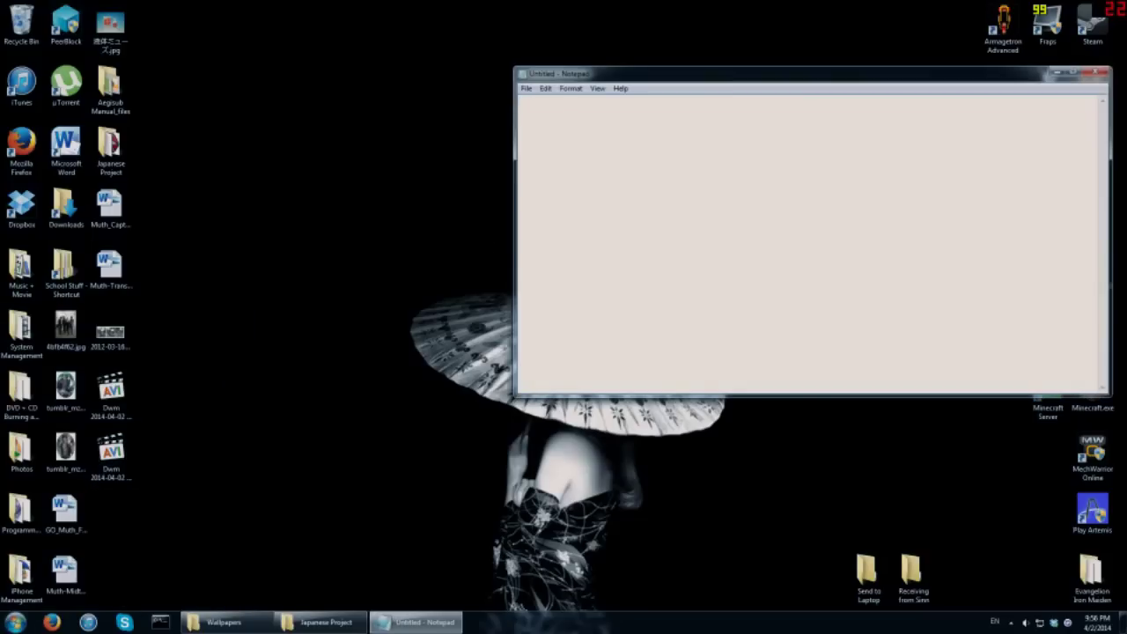
left_click_drag(705, 77, 612, 142)
left_click_drag(1020, 457, 913, 509)
left_click_drag(634, 142, 738, 145)
left_click_drag(583, 146, 578, 148)
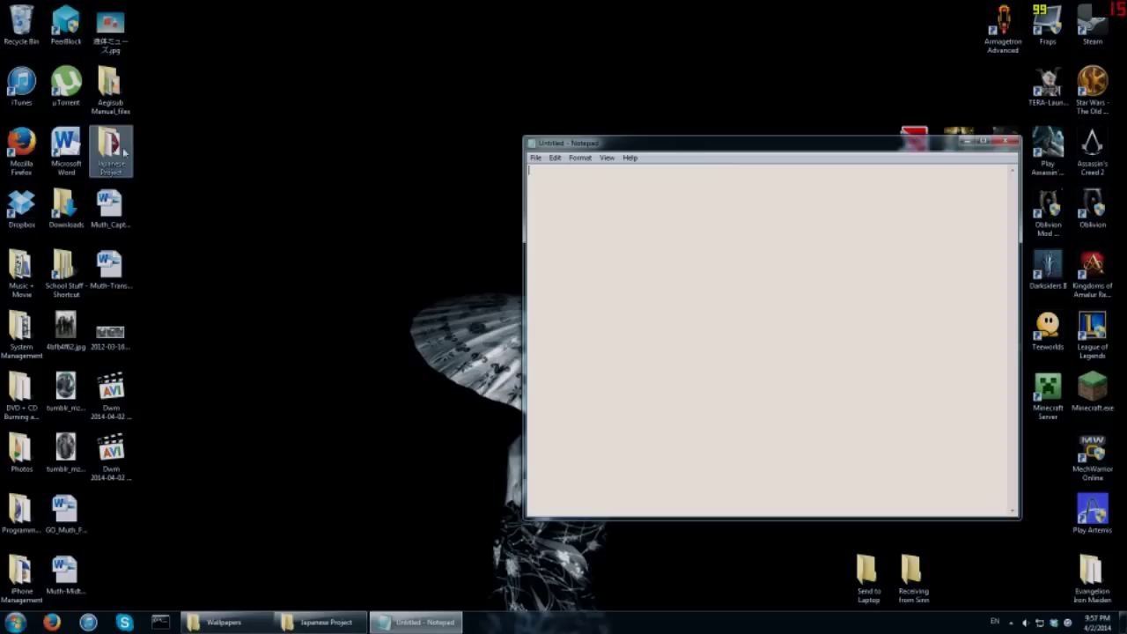
Step: Open the .mp4 video from the Japanese Project folder, minimise the folder window and pause playback
double_click(111, 150)
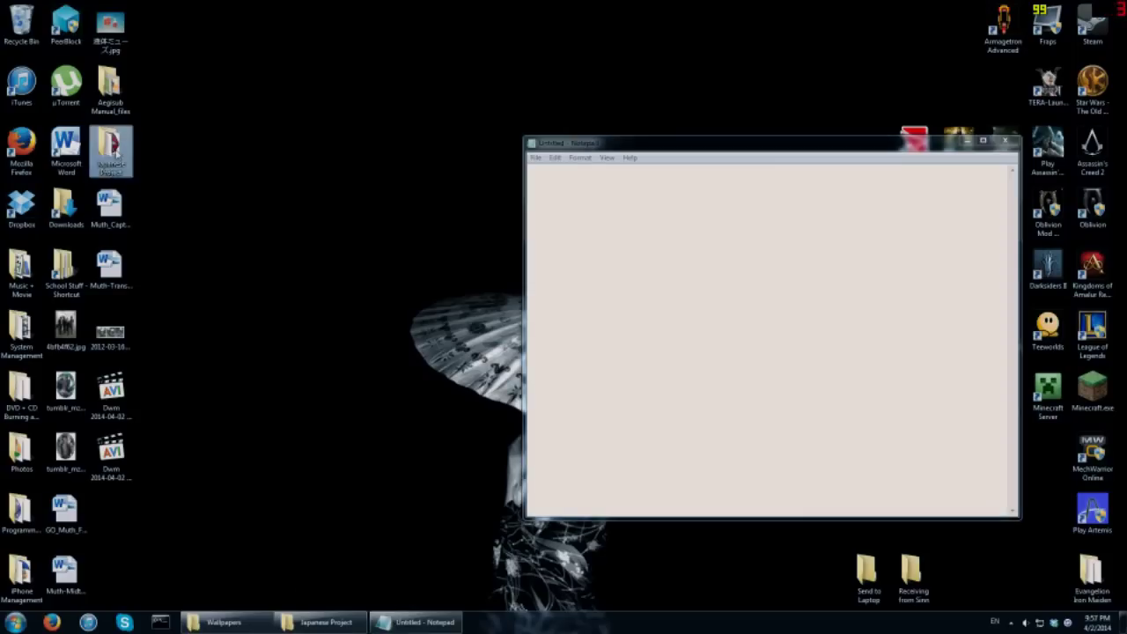
left_click_drag(451, 107, 310, 154)
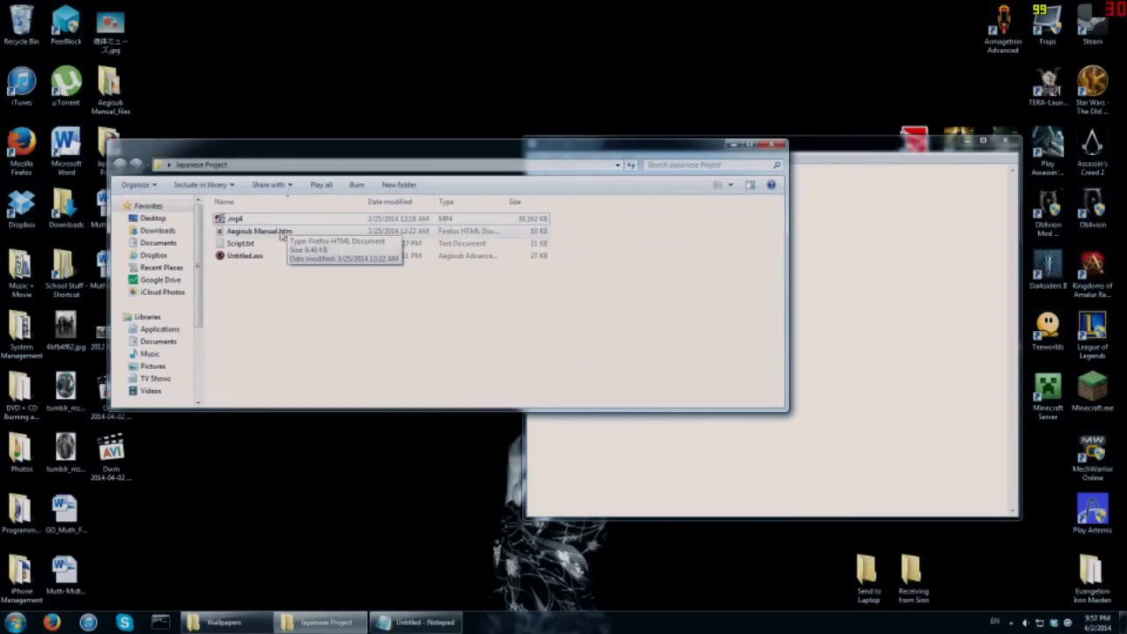
double_click(236, 219)
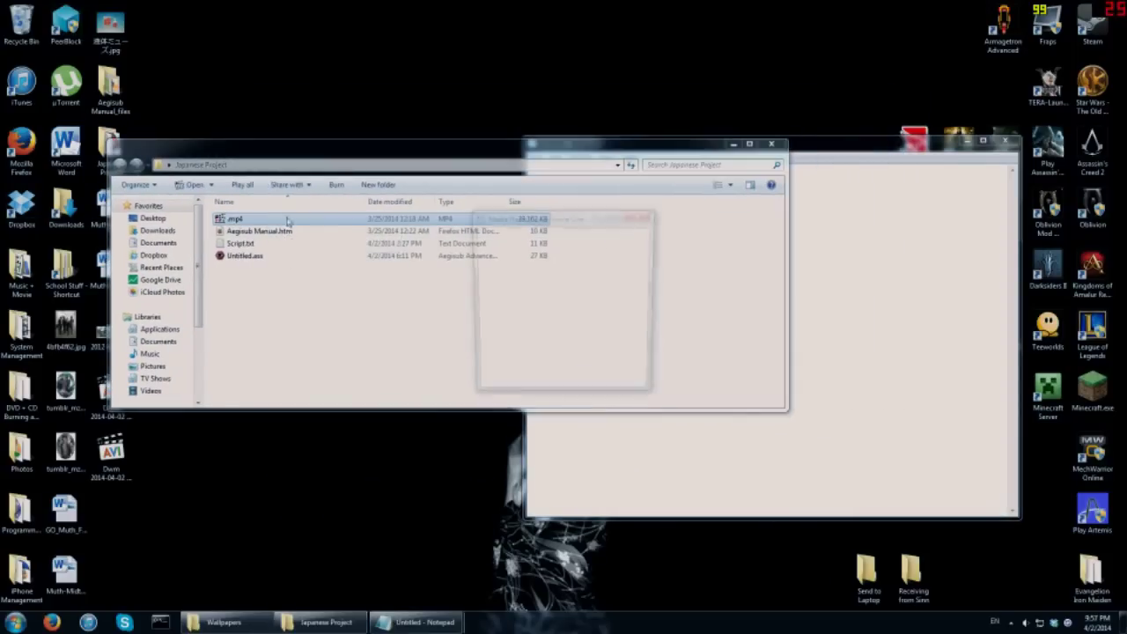
left_click(734, 143)
left_click(426, 421)
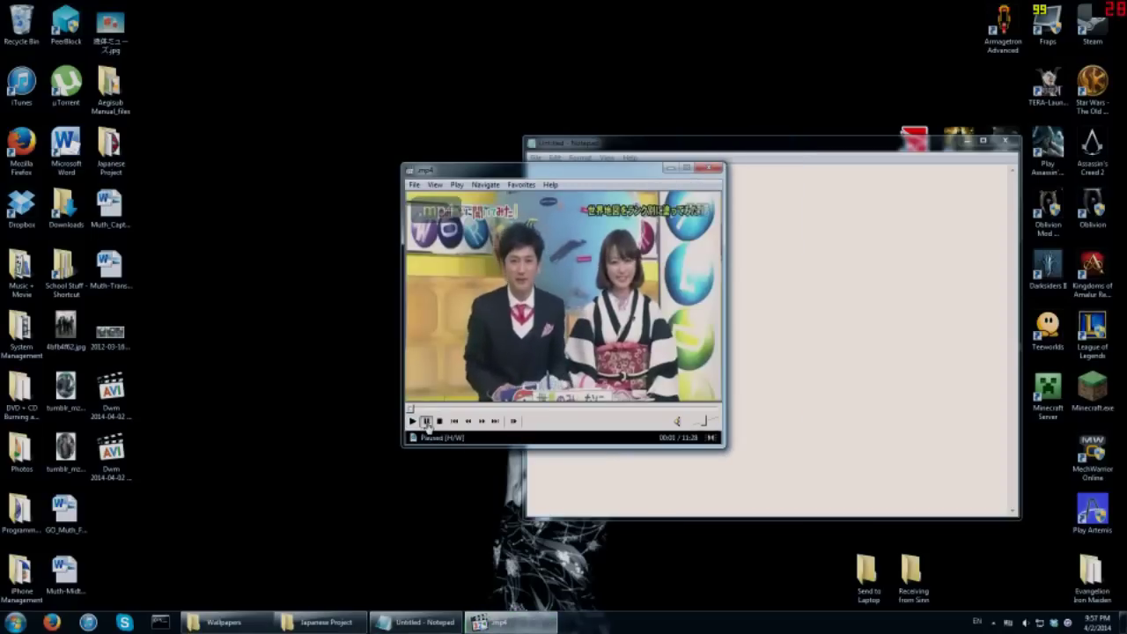
Step: Arrange the paused video player and the blank Notepad window side by side, leaving Notepad active
left_click_drag(467, 173, 161, 78)
left_click(546, 176)
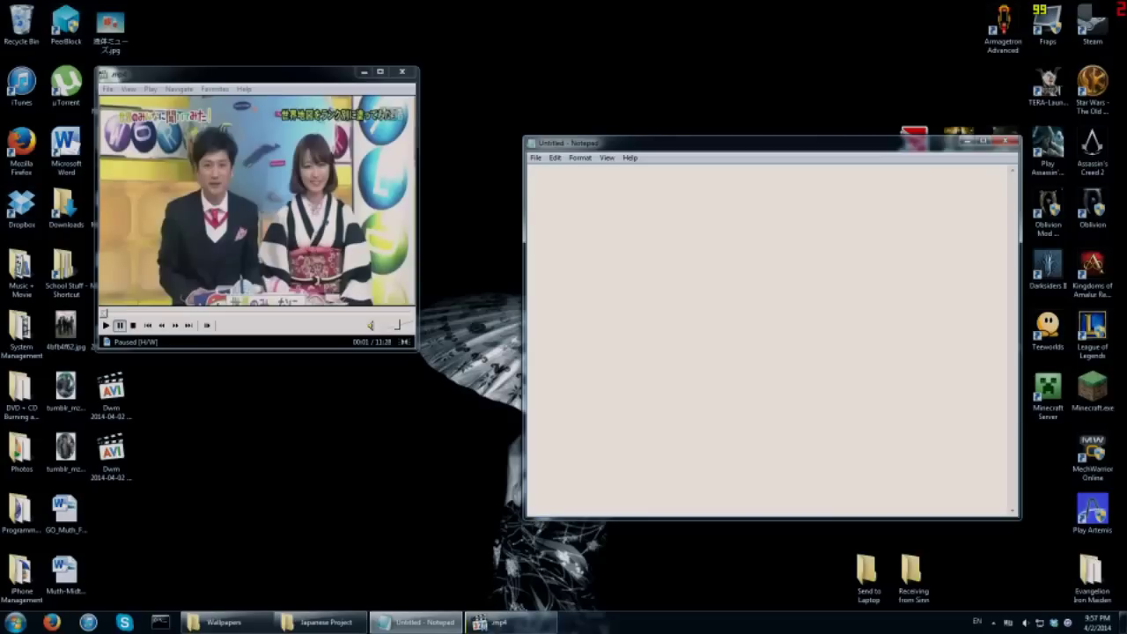
left_click_drag(658, 144, 612, 93)
left_click(340, 77)
left_click_drag(340, 77, 390, 78)
key("alt+Tab")
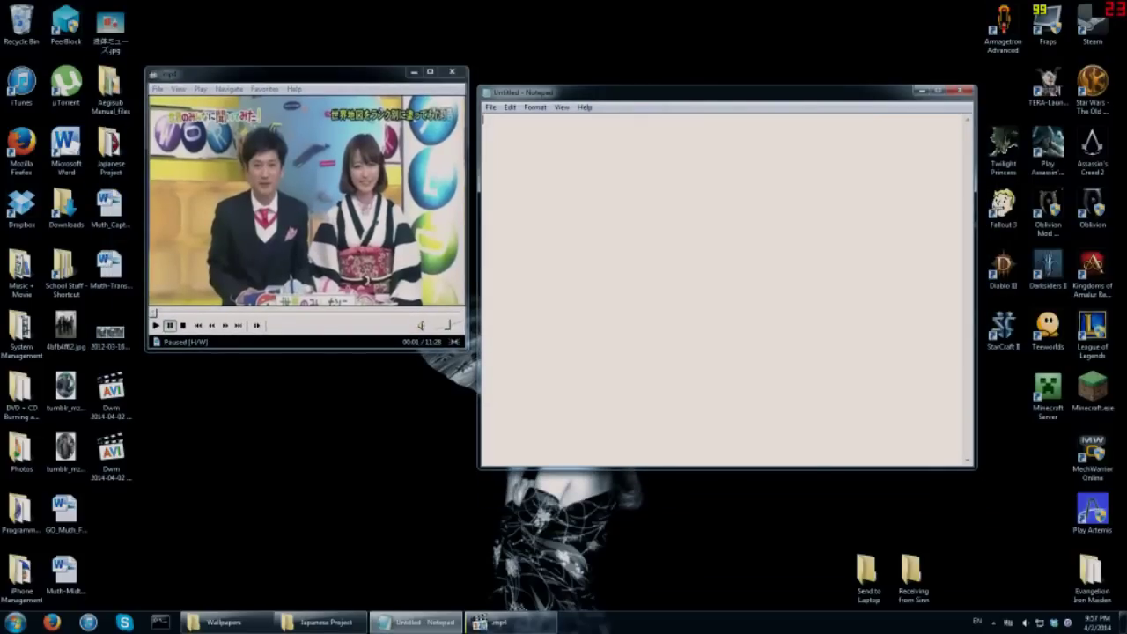
left_click(319, 85)
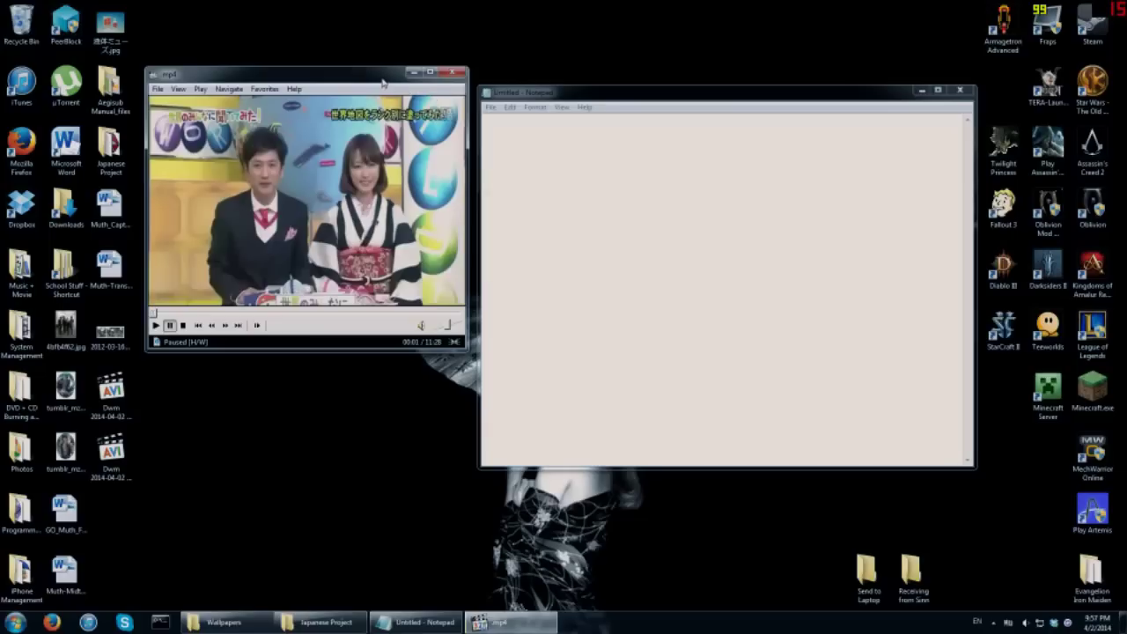
left_click_drag(379, 80, 370, 80)
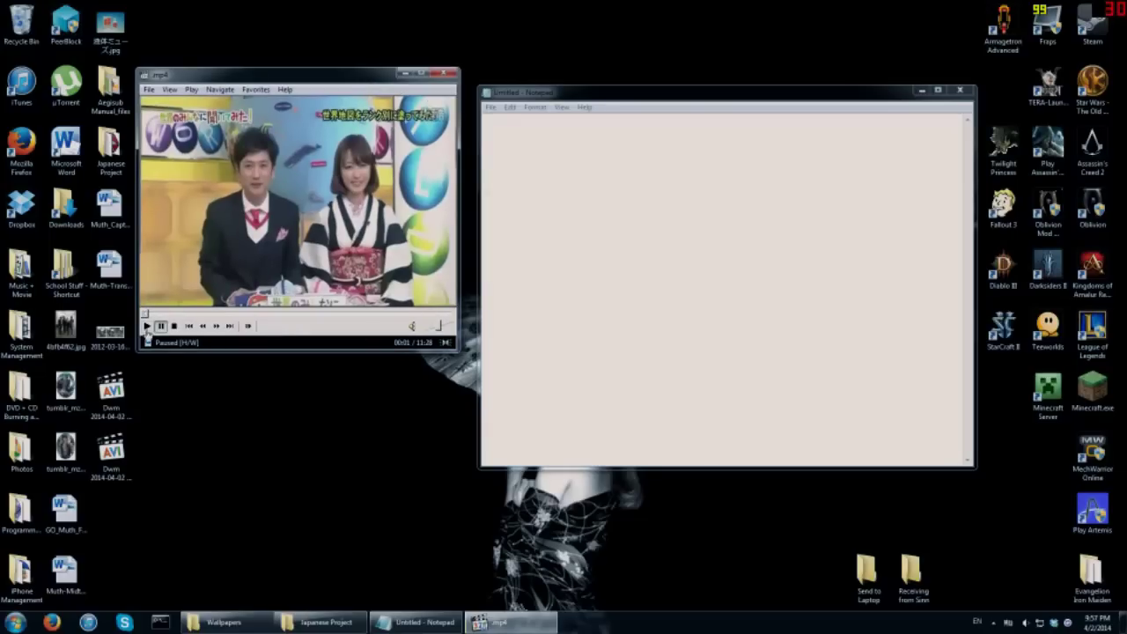
key("alt+Tab")
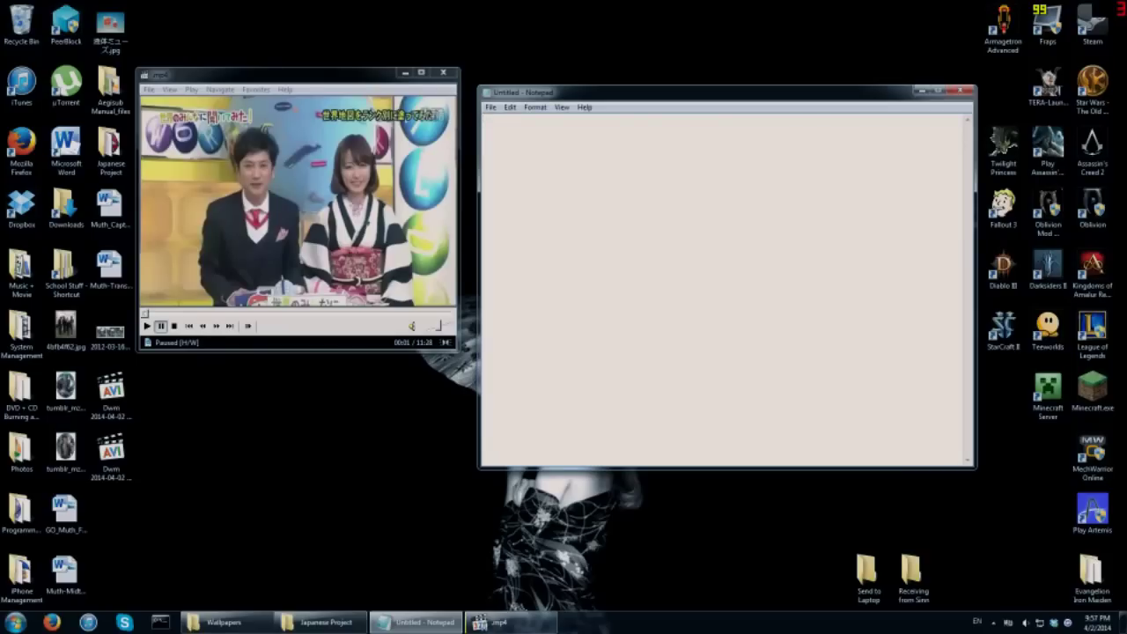
Step: Enter the sample lines "Hi", "Hello!" and "What's up!" in the blank note, and clear them all
type("Hi")
key("Return")
type("Hello!")
key("Return")
type("What's up!")
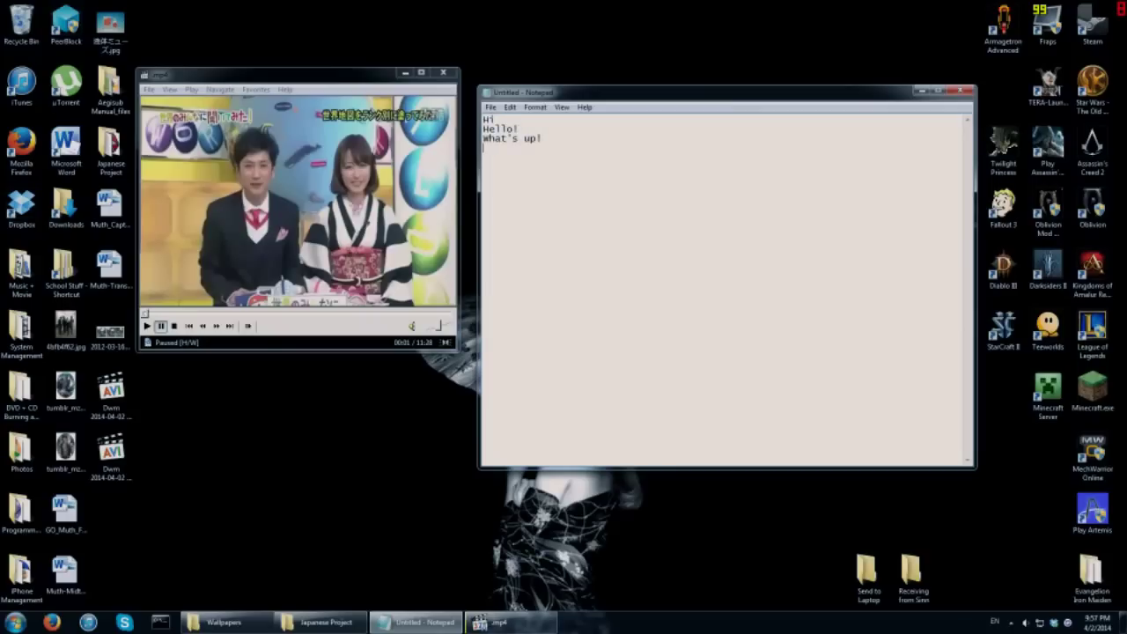
key("Return")
key("ctrl+a")
key("BackSpace")
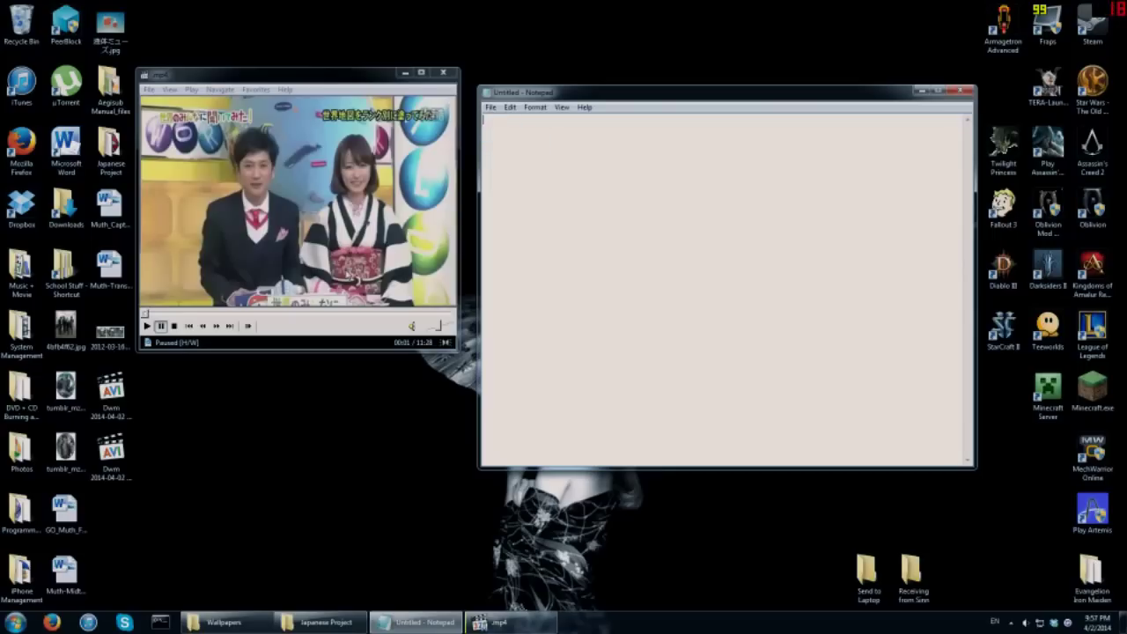
Step: Play the opening line of the video from its beginning and pause it at 00:02
left_click(148, 326)
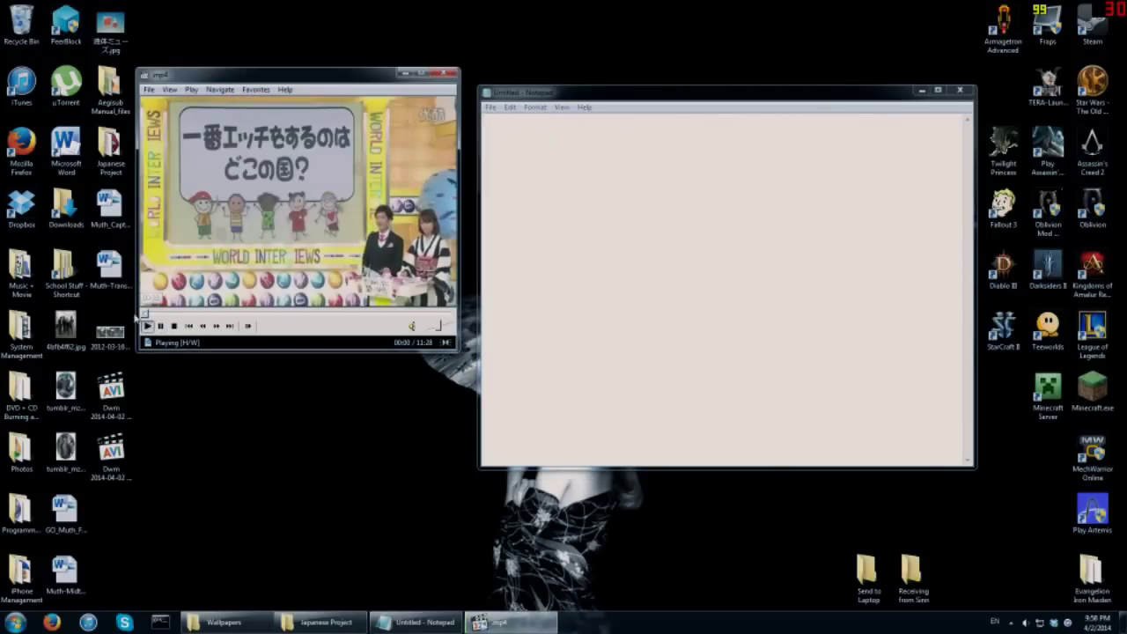
left_click(143, 314)
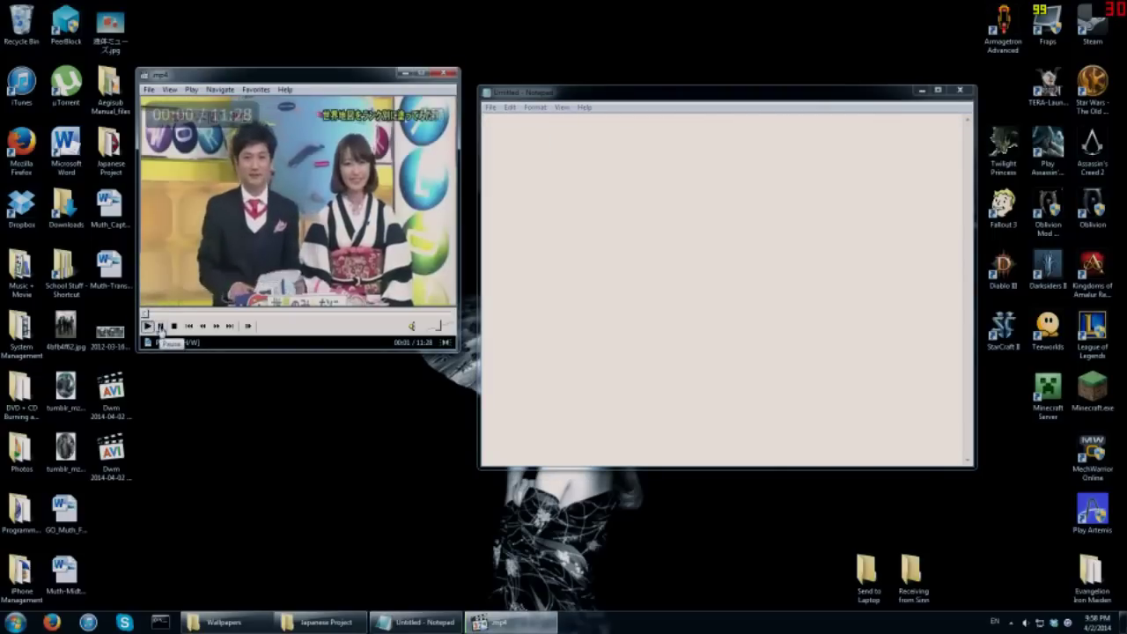
left_click(161, 326)
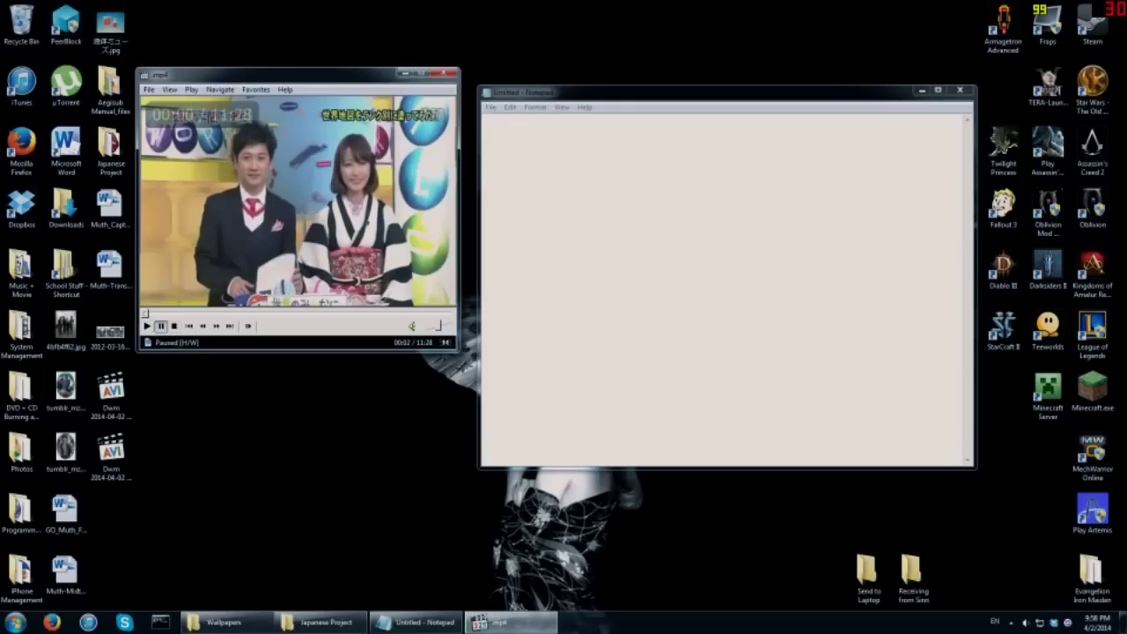
Step: Write "The next topic is this" without a closing colon in the note, and start a second line with "Just"
key("alt+Tab")
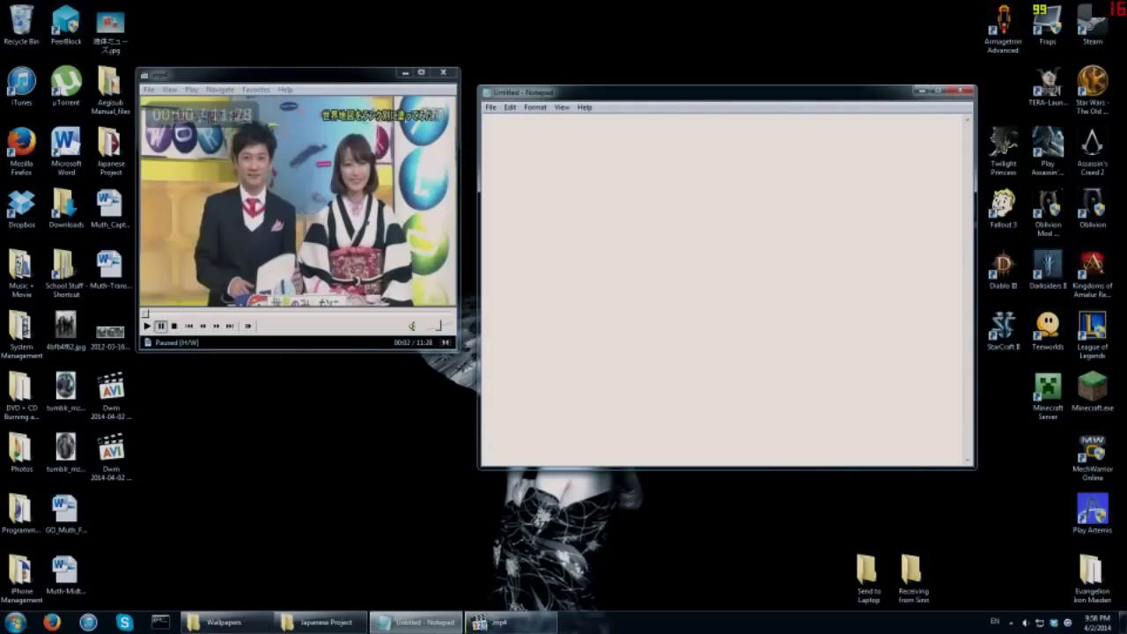
type("The next topic is this:")
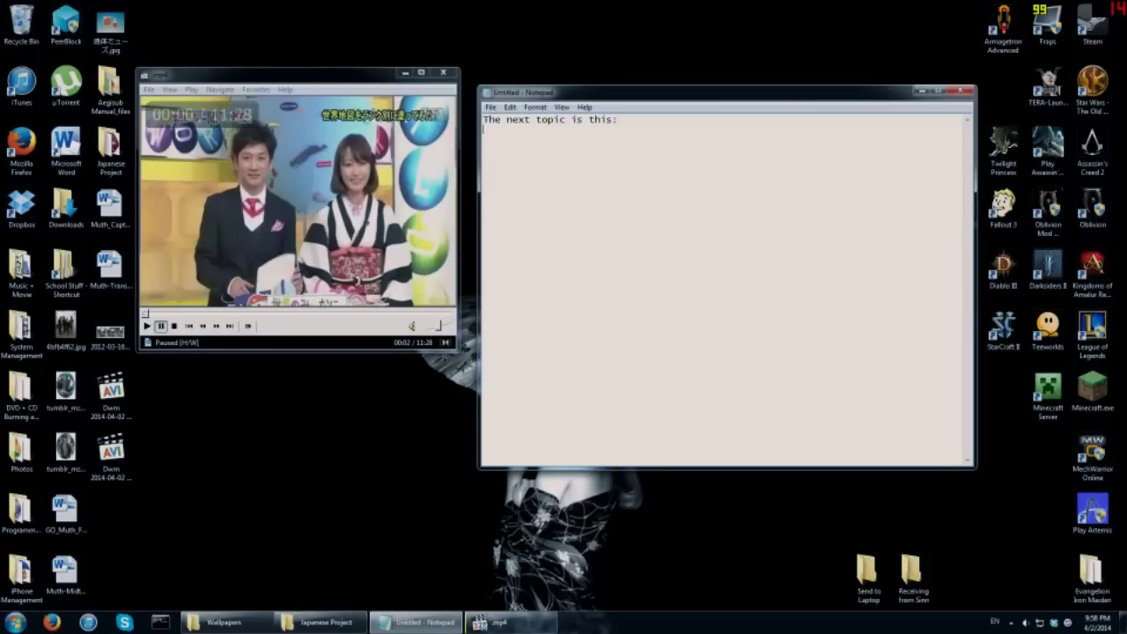
key("BackSpace")
key("BackSpace")
key("Return")
type("Just")
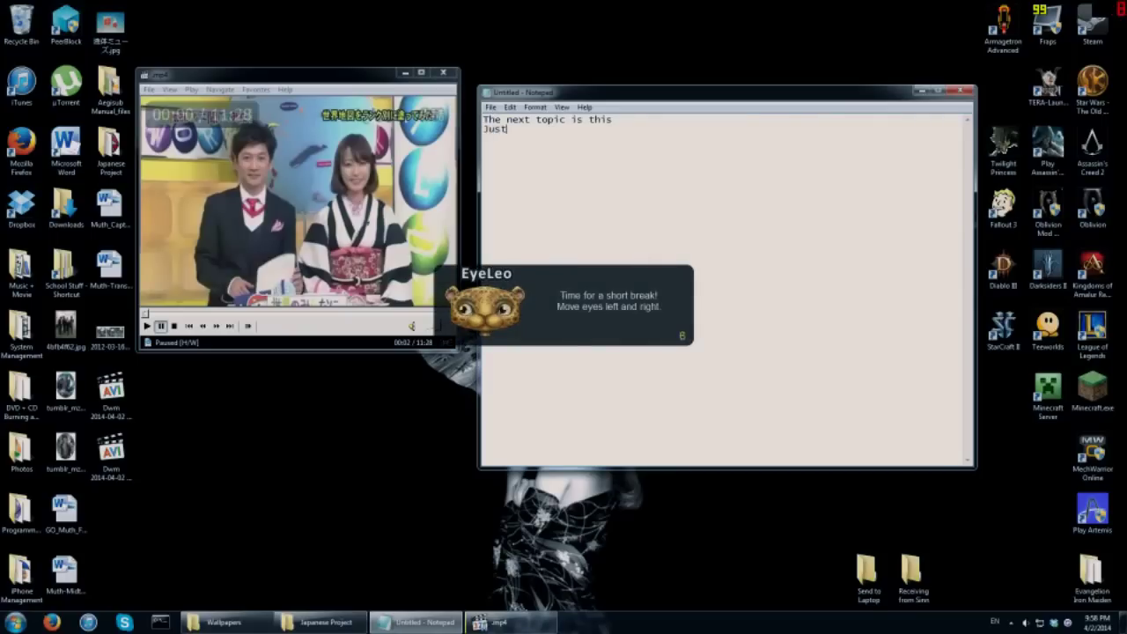
Step: Close the EyeLeo break reminder
left_click(1011, 623)
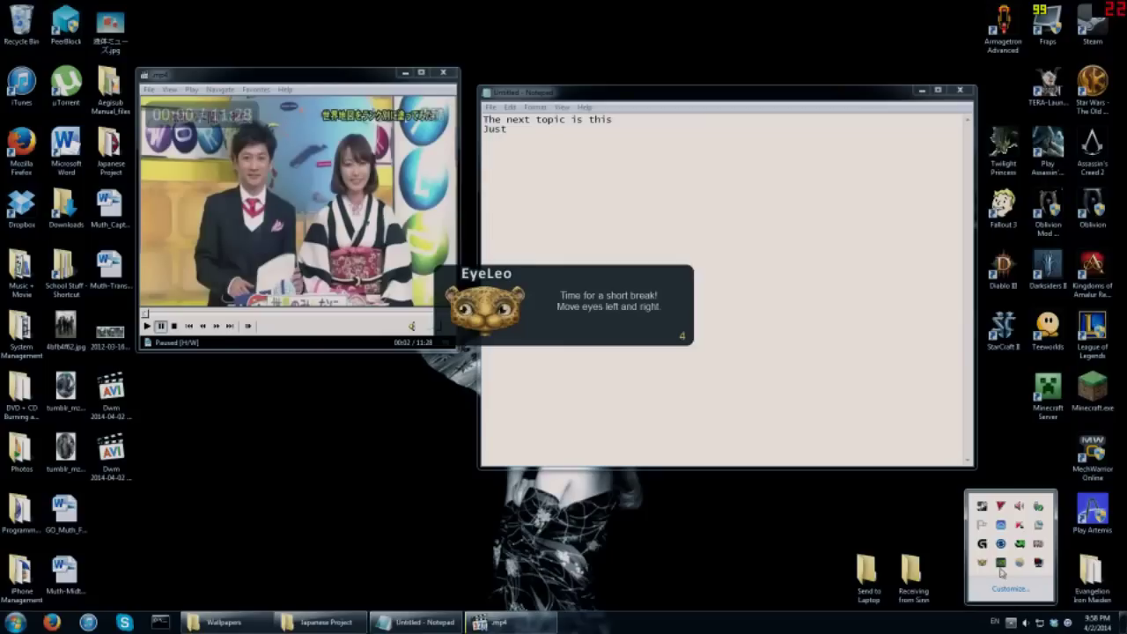
right_click(982, 562)
left_click(1011, 599)
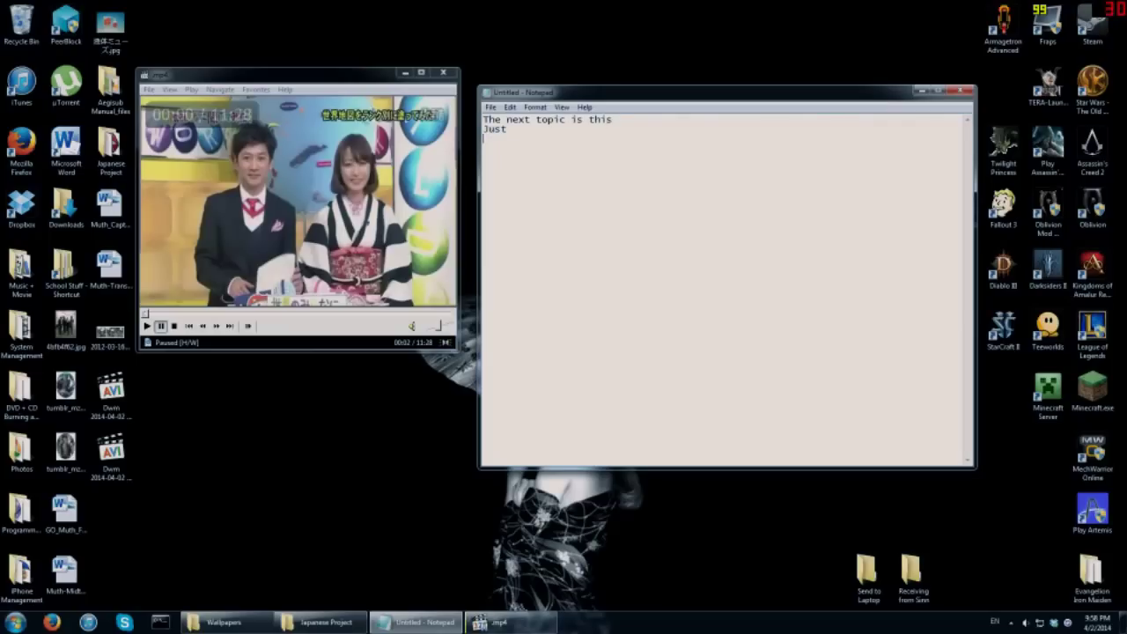
Step: Clear the untitled note, open Script.txt from the Japanese Project folder and minimise the folder window
key("ctrl+a")
key("Delete")
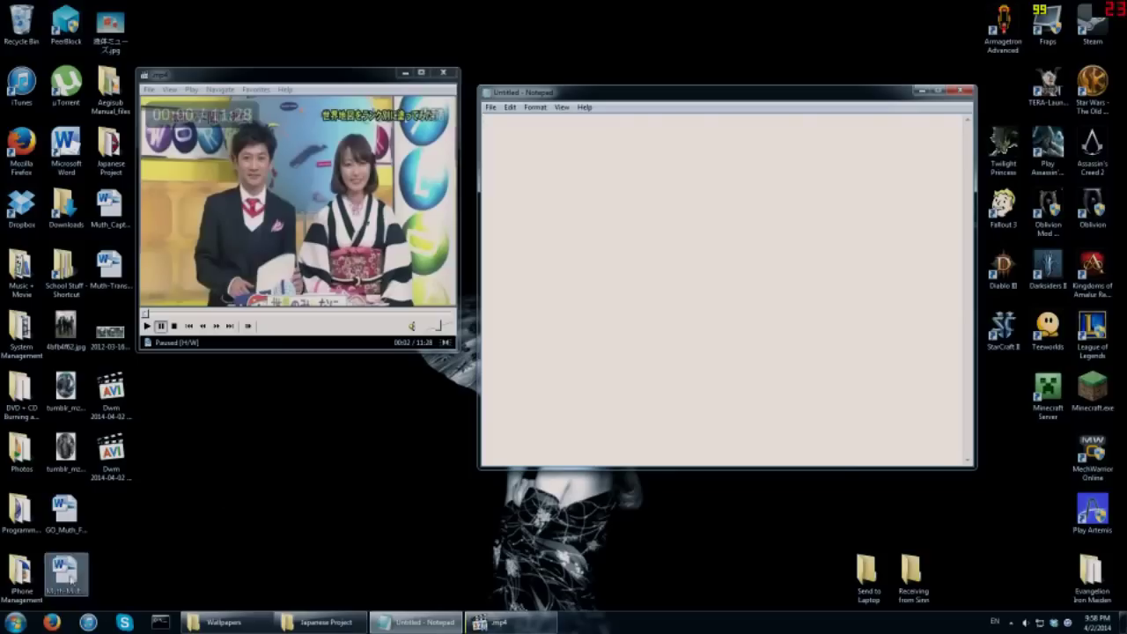
left_click(110, 151)
double_click(110, 152)
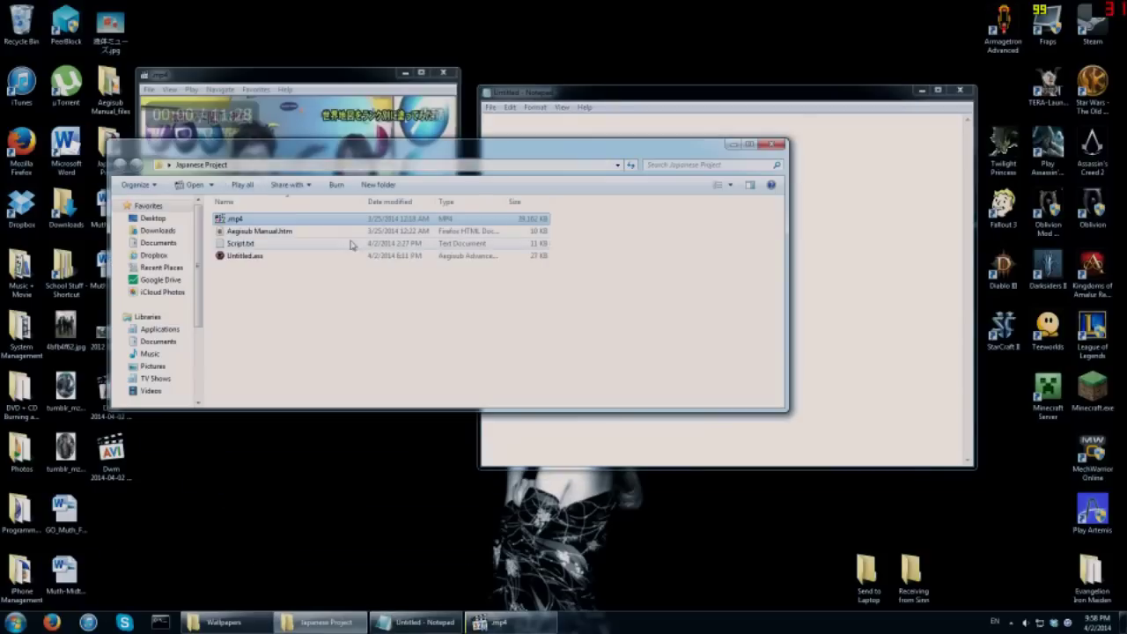
double_click(279, 243)
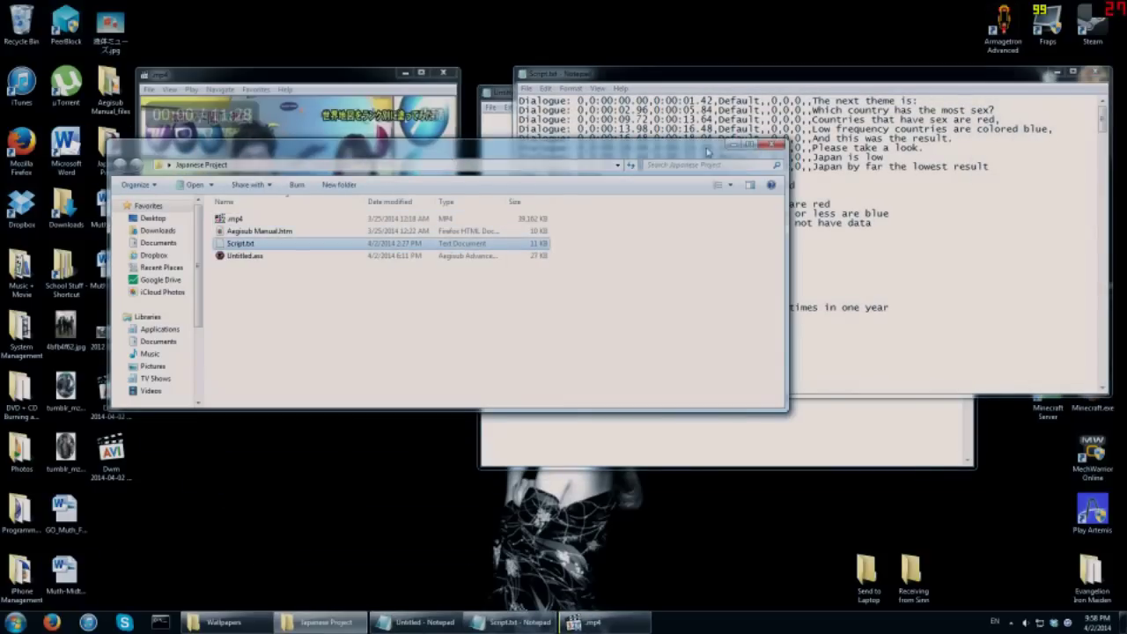
left_click(710, 149)
Step: Delete the "Dialogue" timing and style prefixes from the first five lines of Script.txt, keeping only their translated text
left_click_drag(809, 100, 518, 100)
key("Delete")
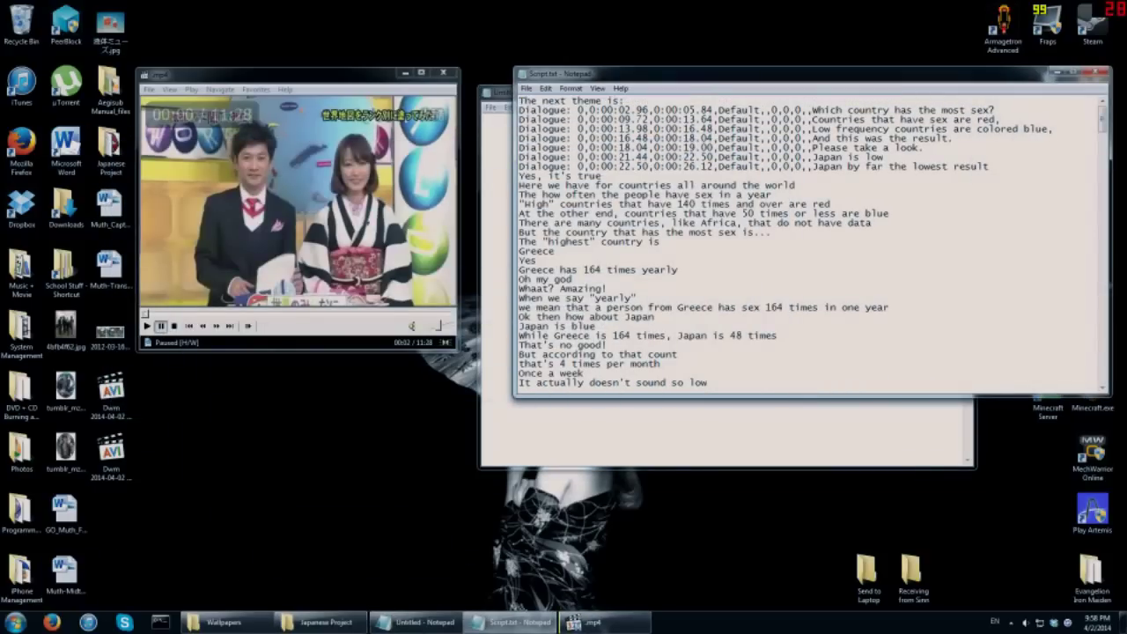
left_click_drag(810, 110, 518, 110)
key("Delete")
left_click_drag(810, 120, 518, 120)
key("Delete")
left_click_drag(810, 129, 517, 128)
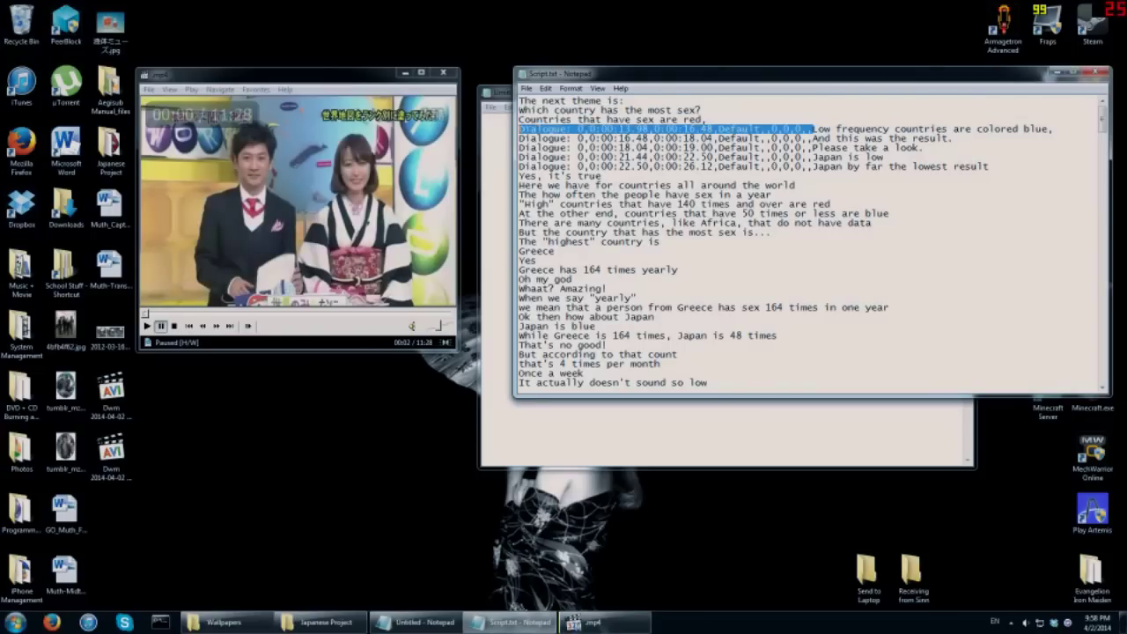
left_click(627, 120)
left_click_drag(810, 128, 518, 128)
key("Delete")
left_click_drag(811, 138, 856, 148)
key("Delete")
Step: Play the video on to 00:06, and delete the "Dialogue" prefixes from the three script lines that still have them
left_click(812, 148)
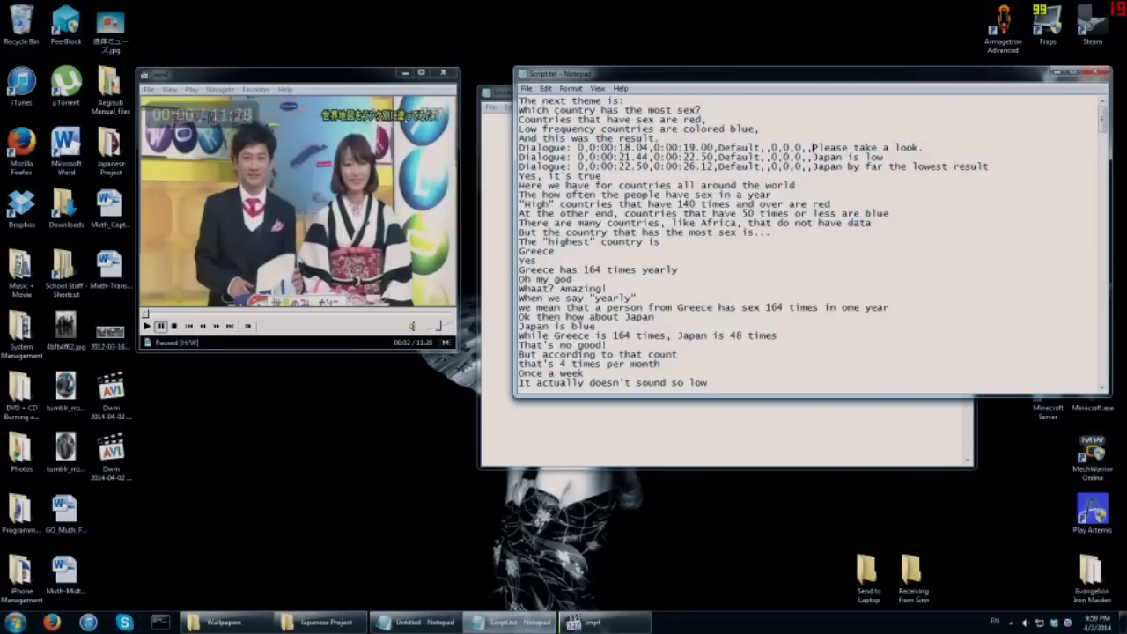
left_click(149, 326)
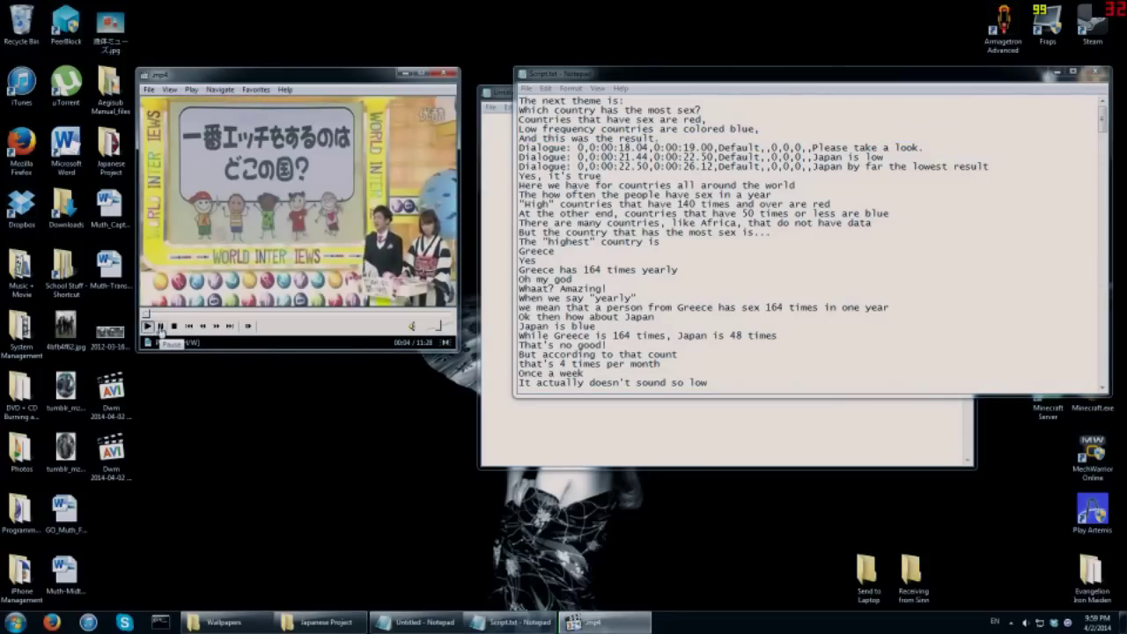
left_click(160, 326)
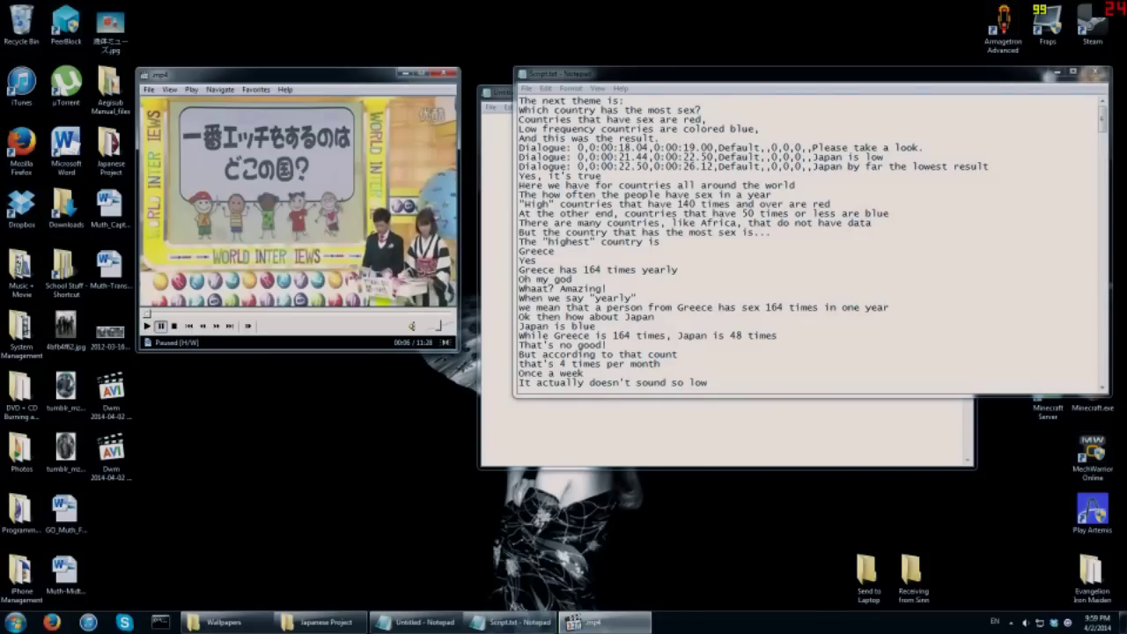
left_click_drag(811, 147, 519, 147)
key("Delete")
left_click_drag(813, 157, 518, 156)
key("Delete")
left_click_drag(813, 166, 519, 165)
key("Delete")
Step: Examine the remaining translated lines further down in Script.txt
scroll(627, 110, "down", 6)
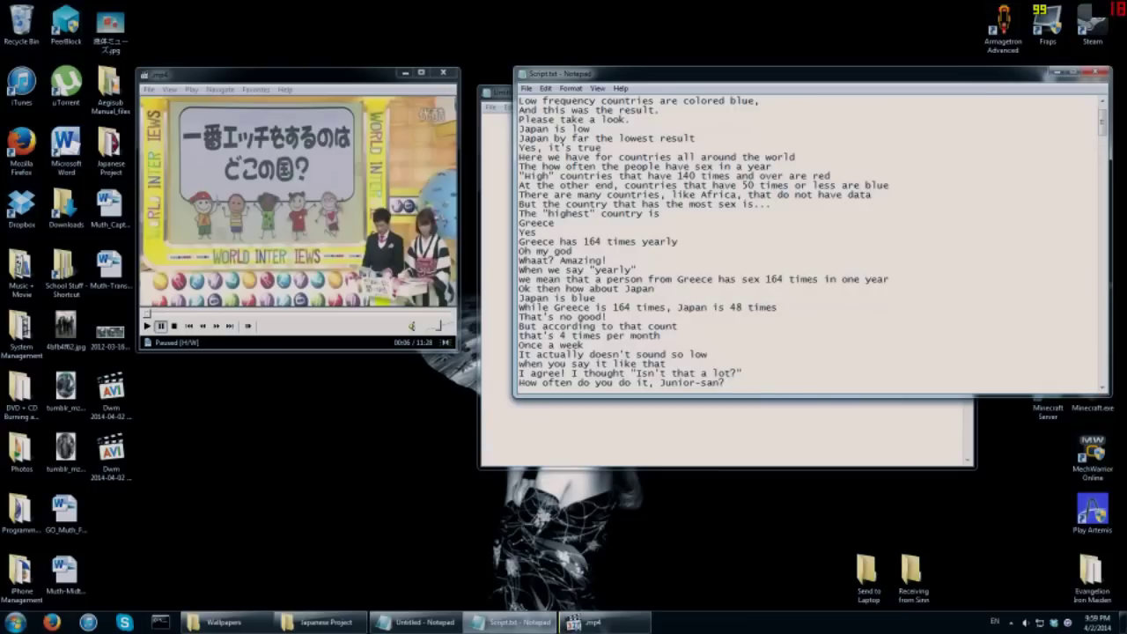
scroll(627, 110, "down", 10)
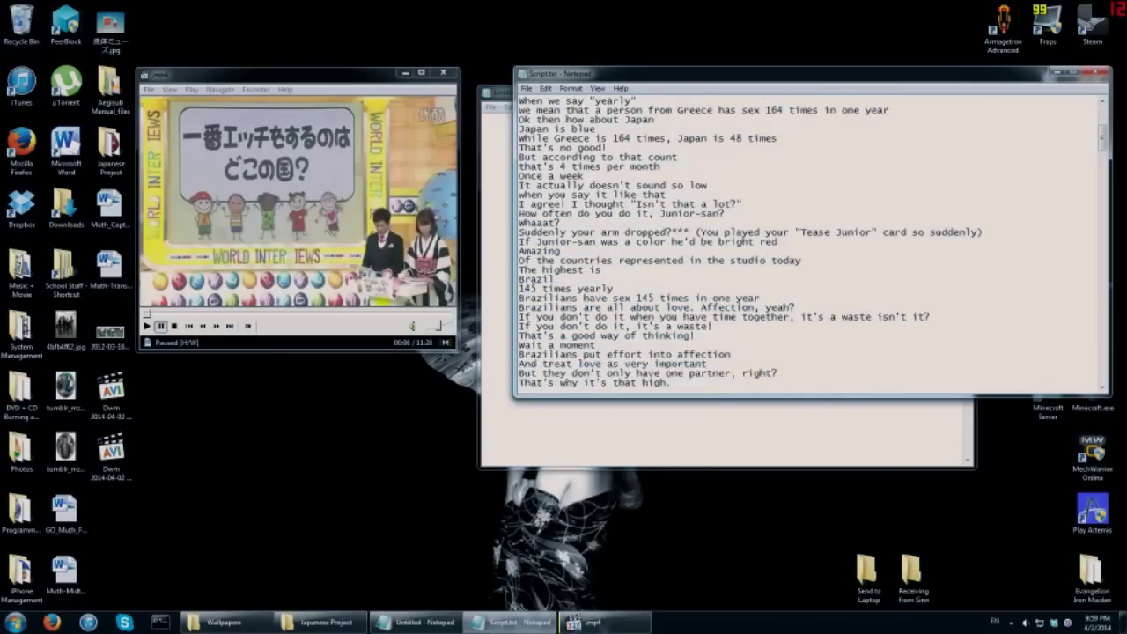
scroll(627, 110, "down", 9)
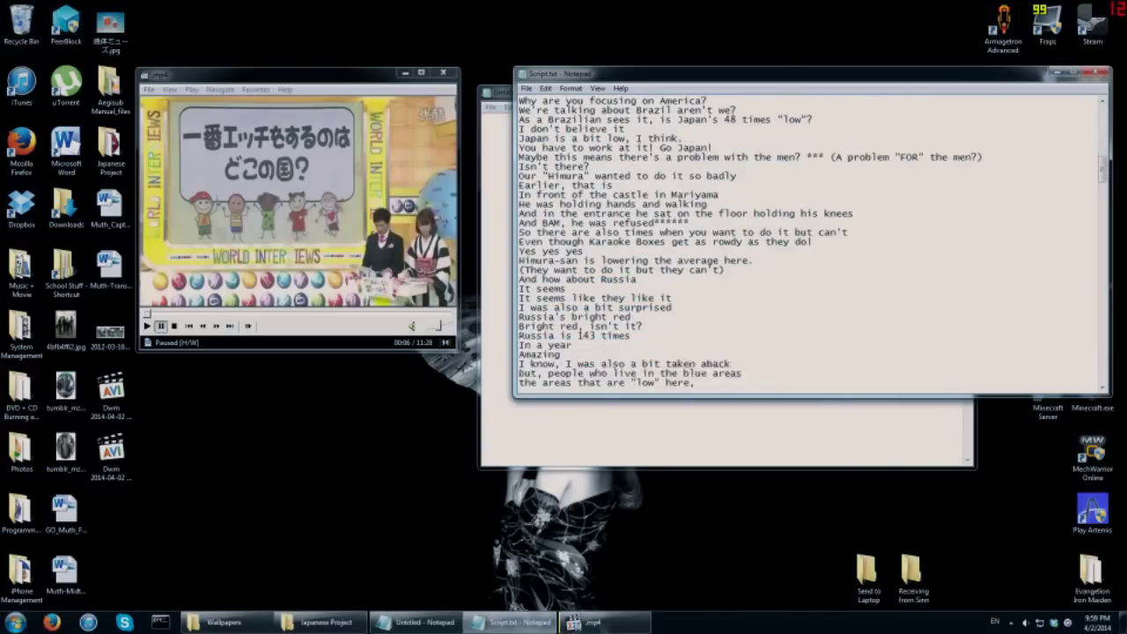
scroll(627, 110, "down", 4)
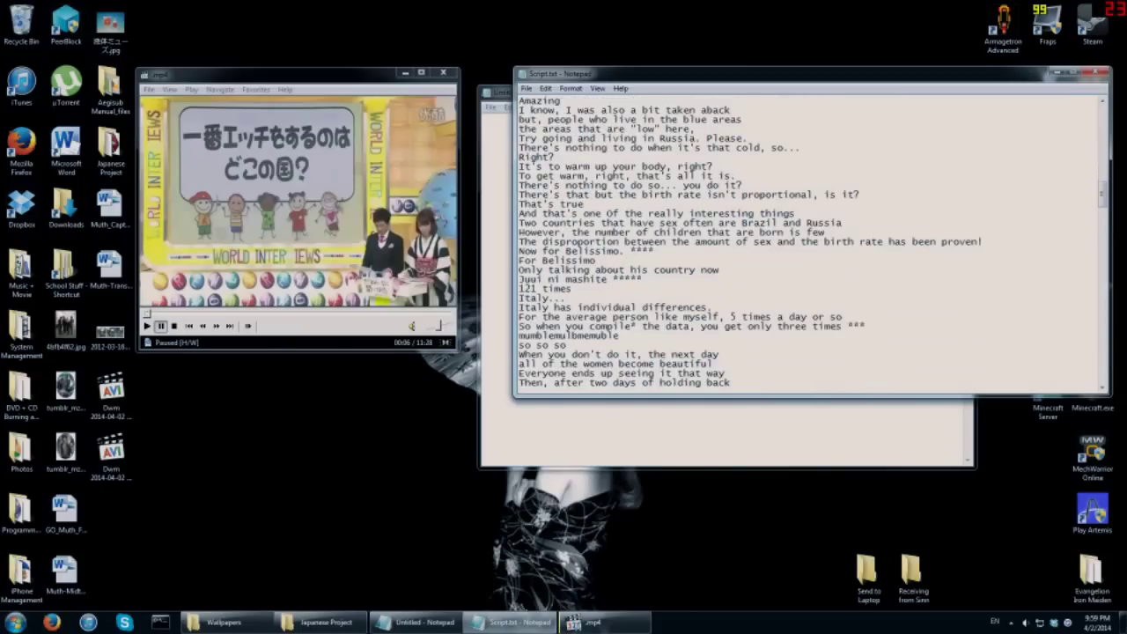
Step: Return to the beginning of Script.txt and select the line "At the other end, countries that have 50 times or less are blue" as an example
scroll(626, 110, "down", 4)
left_click_drag(1106, 220, 1101, 251)
left_click_drag(1100, 271, 1100, 103)
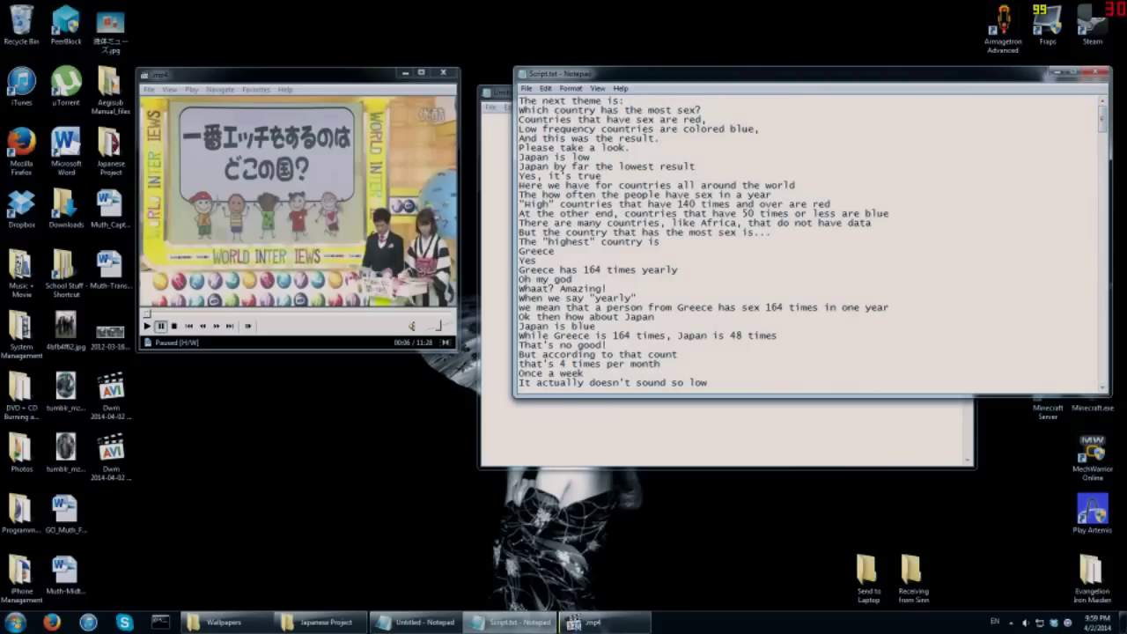
left_click_drag(889, 213, 519, 213)
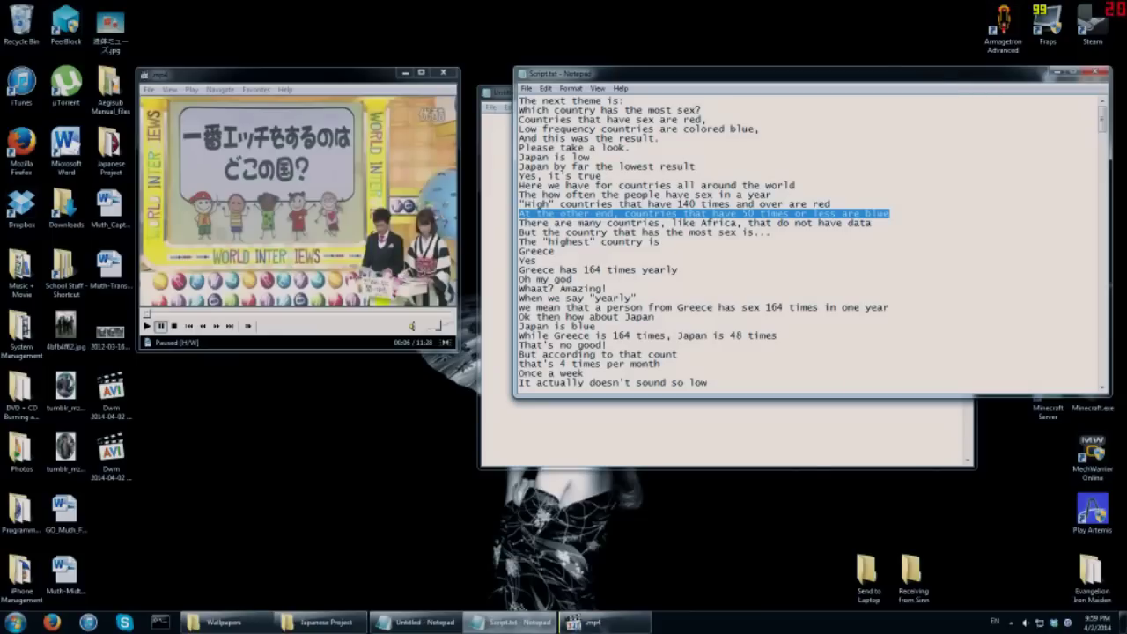
Step: Close the untitled note and the video player, and move the Script.txt window closer to the middle of the desktop
left_click(498, 96)
left_click(965, 91)
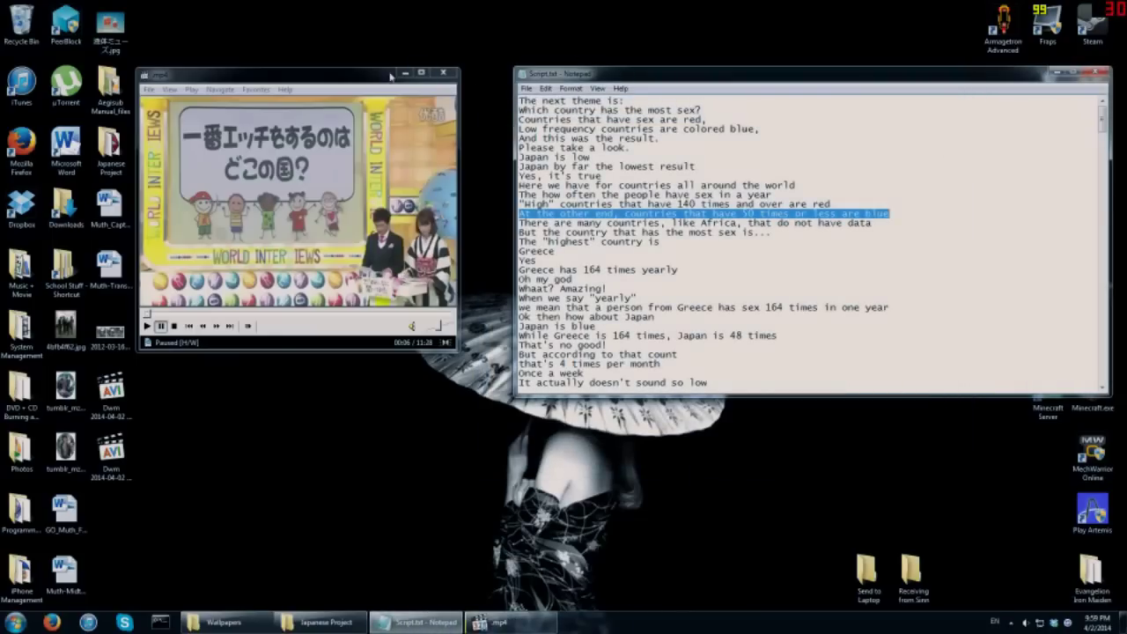
left_click(443, 72)
left_click_drag(552, 78, 458, 67)
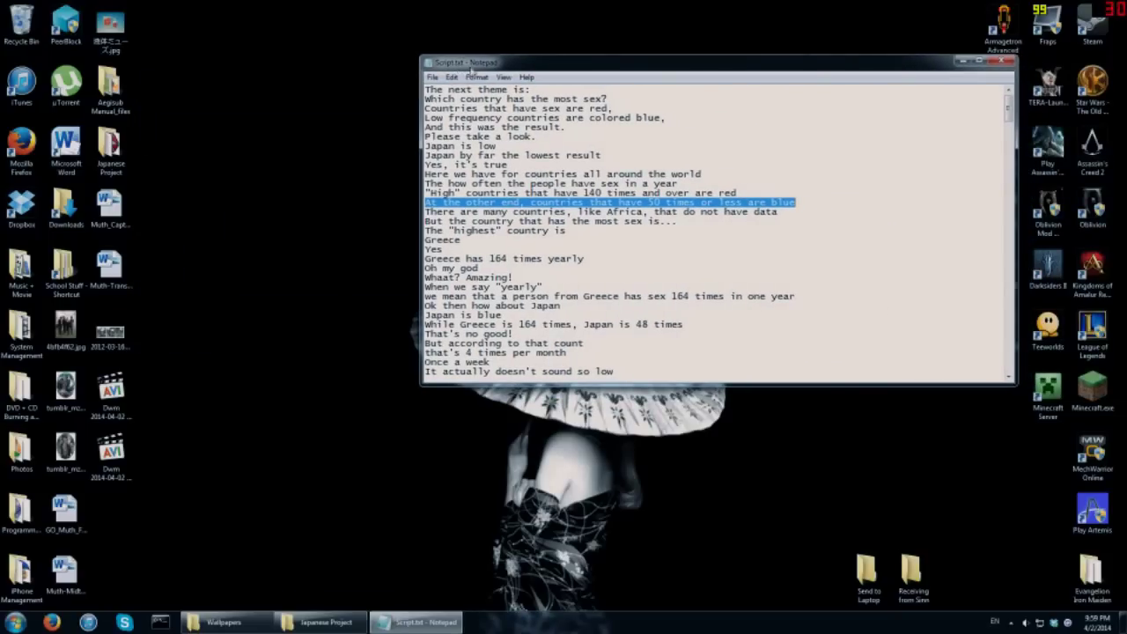
Step: Check the file type choice Text Documents (*.txt) in the Save As dialog for Script.txt, and leave without saving
left_click(452, 77)
left_click(454, 128)
left_click(545, 354)
left_click(538, 366)
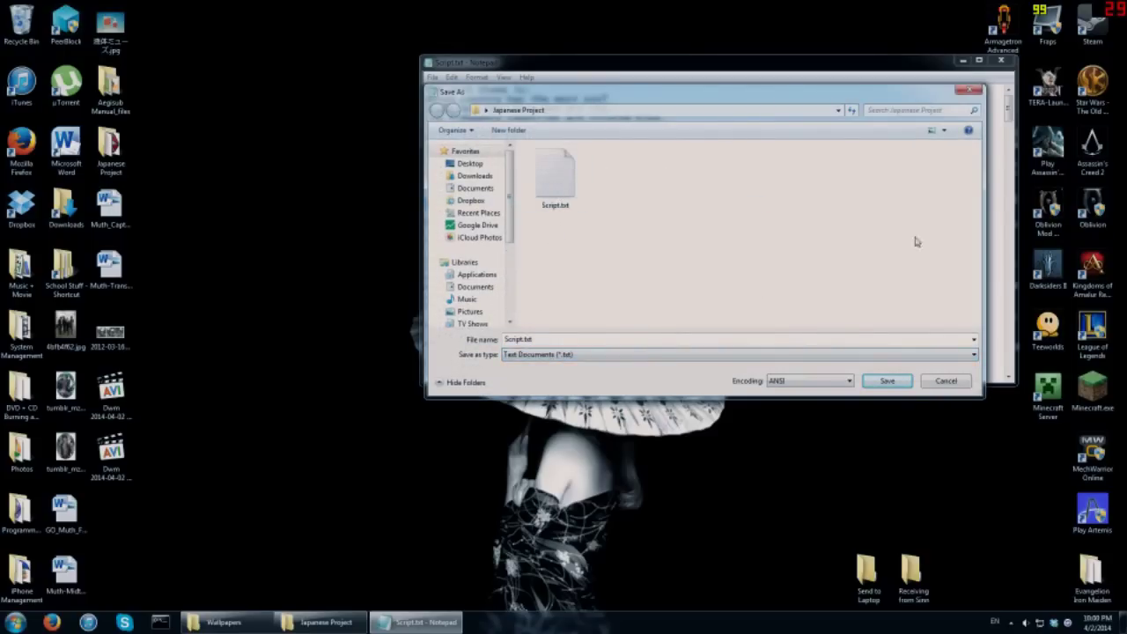
left_click(931, 382)
Step: Launch Aegisub
left_click(15, 622)
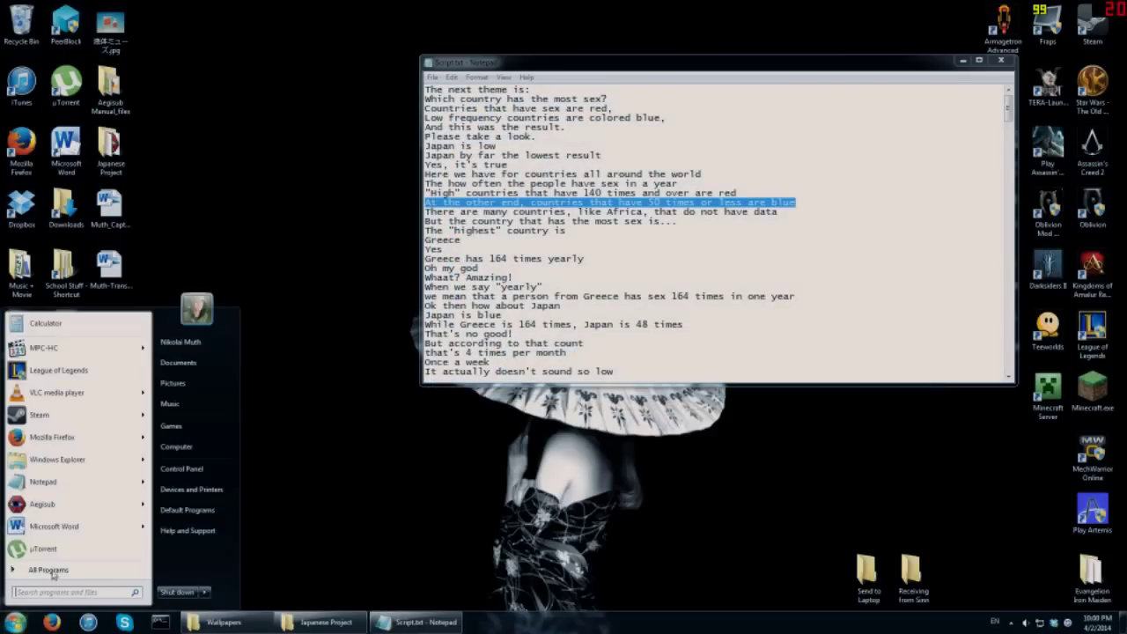
left_click(86, 509)
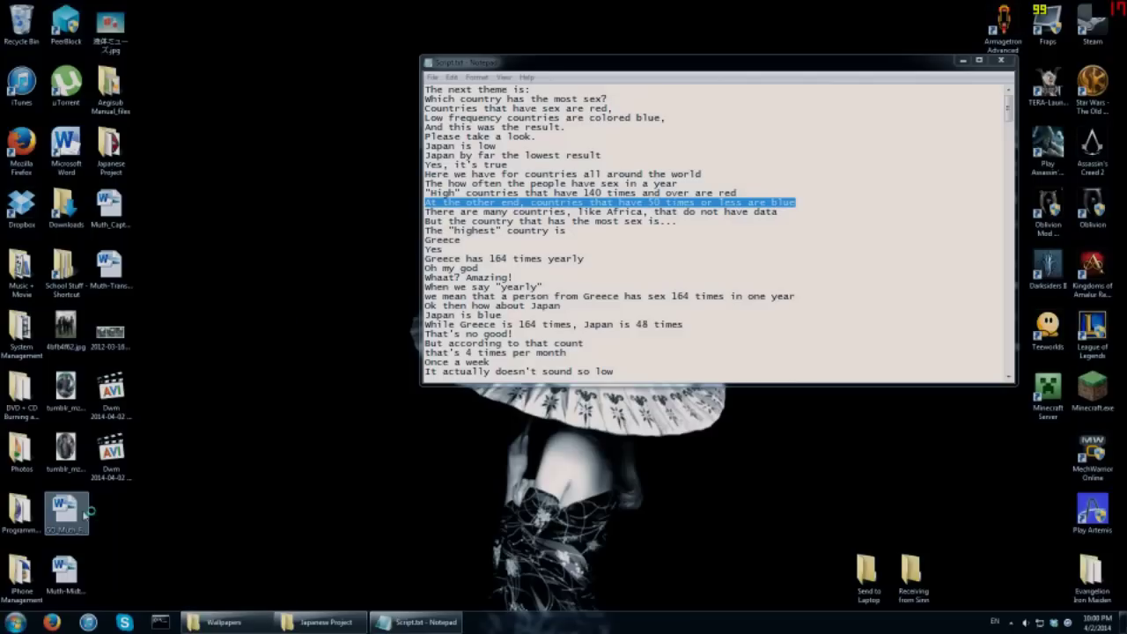